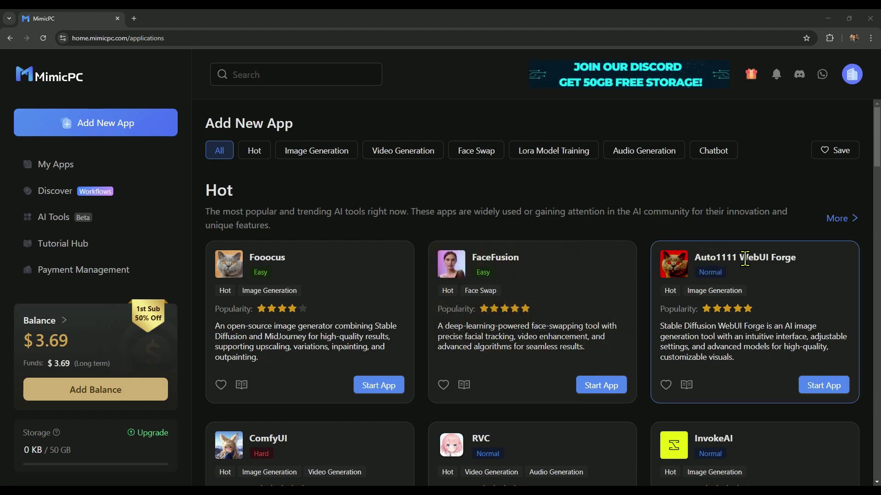
{"action": "scroll", "coordinate": [390, 311], "scroll_direction": "down", "scroll_amount": 5}
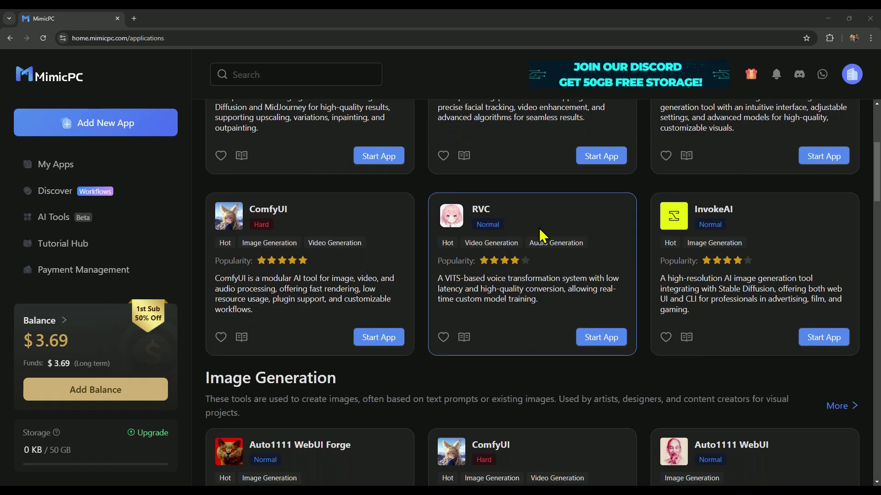
{"action": "scroll", "coordinate": [344, 302], "scroll_direction": "down", "scroll_amount": 2}
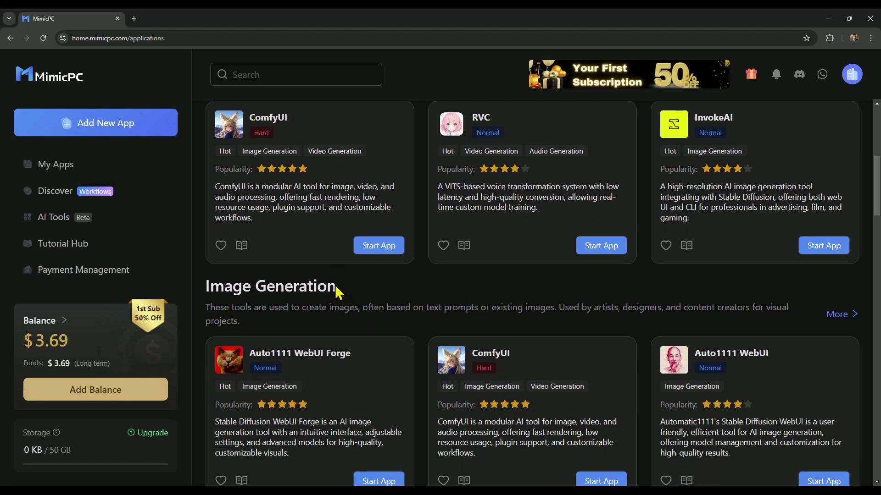
{"action": "left_click_drag", "start_coordinate": [330, 284], "coordinate": [203, 284]}
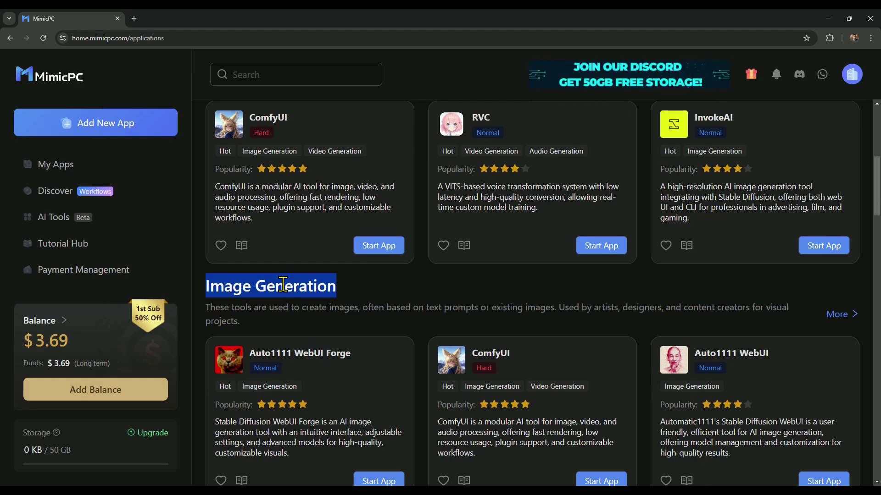
{"action": "scroll", "coordinate": [283, 284], "scroll_direction": "down", "scroll_amount": 4}
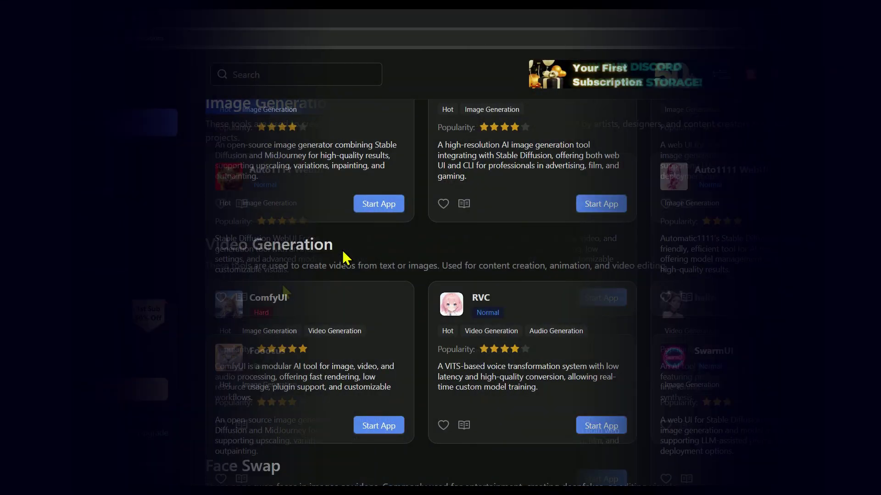
{"action": "left_click_drag", "start_coordinate": [342, 247], "coordinate": [205, 249]}
{"action": "scroll", "coordinate": [248, 238], "scroll_direction": "down", "scroll_amount": 2}
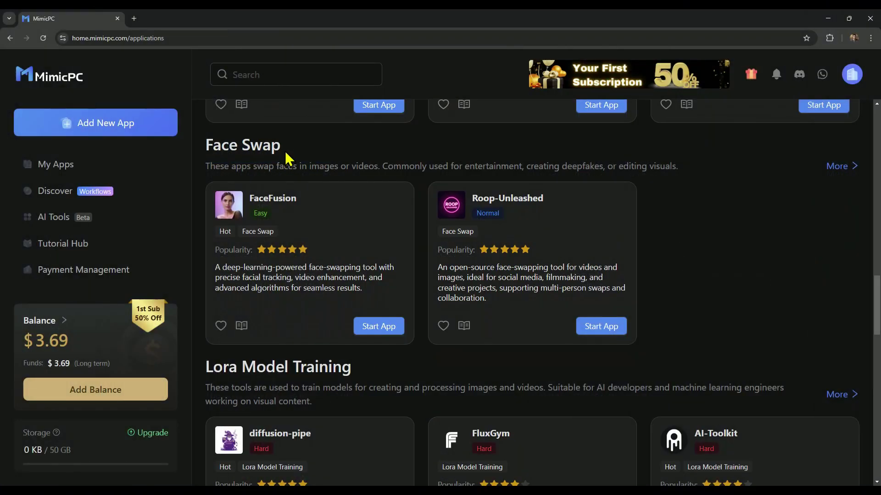
{"action": "left_click_drag", "start_coordinate": [286, 152], "coordinate": [204, 145]}
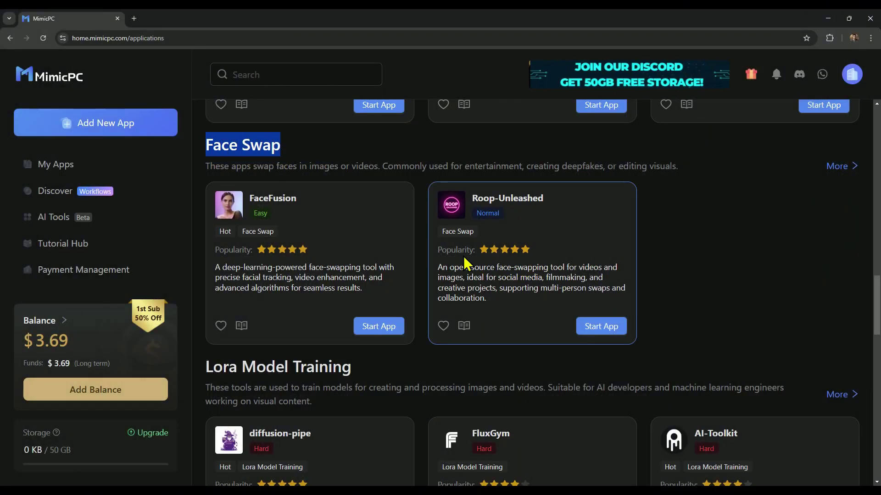
{"action": "scroll", "coordinate": [314, 256], "scroll_direction": "down", "scroll_amount": 4}
{"action": "left_click_drag", "start_coordinate": [352, 184], "coordinate": [215, 187]}
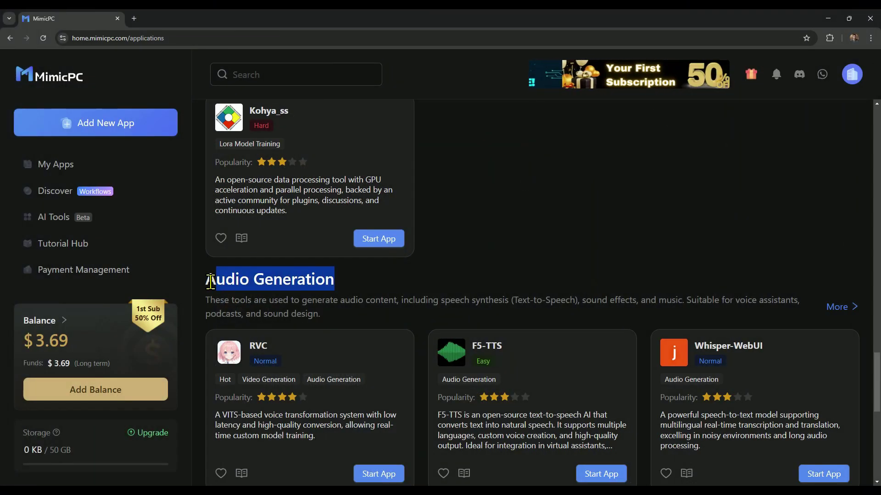
{"action": "scroll", "coordinate": [244, 280], "scroll_direction": "down", "scroll_amount": 3}
{"action": "scroll", "coordinate": [675, 248], "scroll_direction": "down", "scroll_amount": 3}
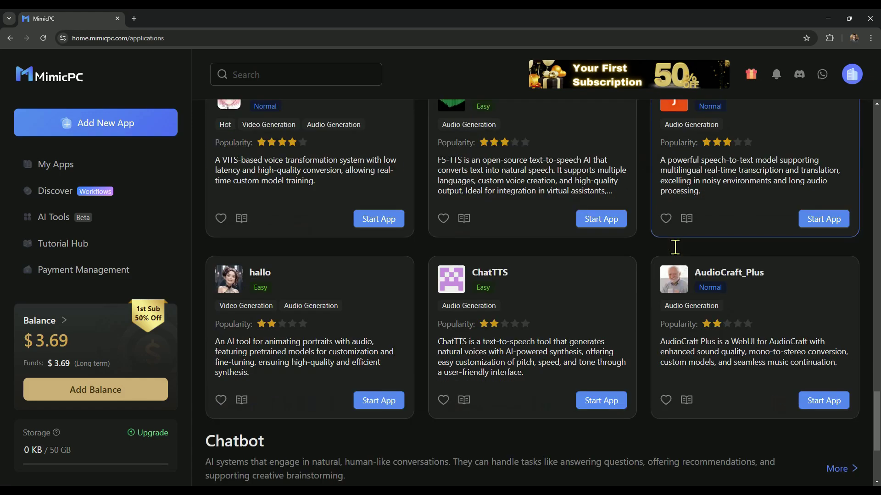
{"action": "scroll", "coordinate": [675, 248], "scroll_direction": "down", "scroll_amount": 3}
{"action": "left_click_drag", "start_coordinate": [271, 284], "coordinate": [207, 267]}
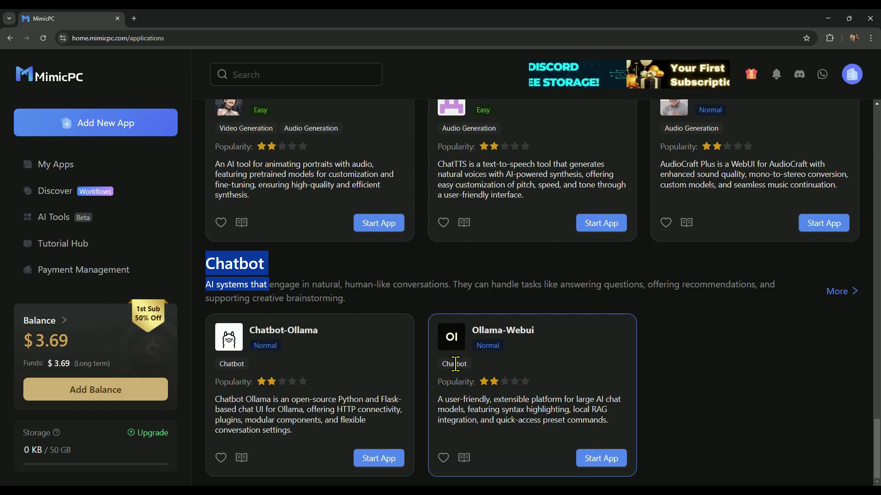
Go to the empty My Apps list and page the Recommended carousel back to the FaceFusion card
{"action": "left_click", "coordinate": [284, 241]}
{"action": "left_click", "coordinate": [57, 165]}
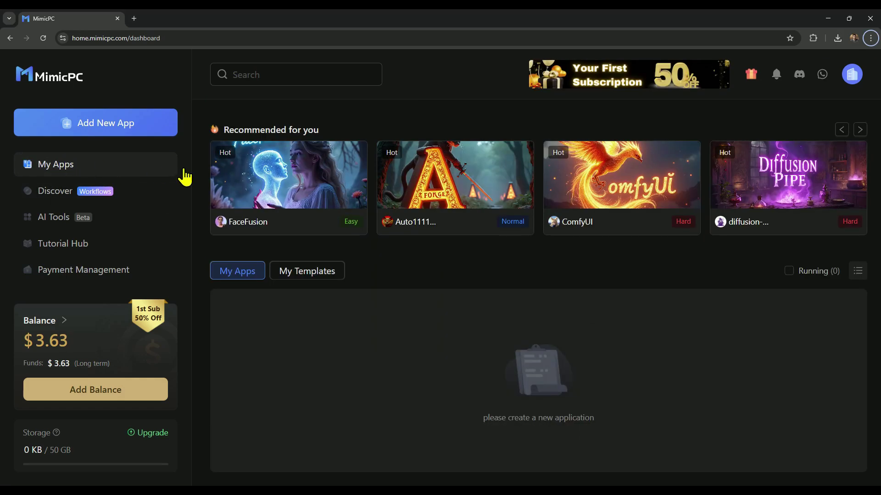
{"action": "mouse_move", "coordinate": [426, 177]}
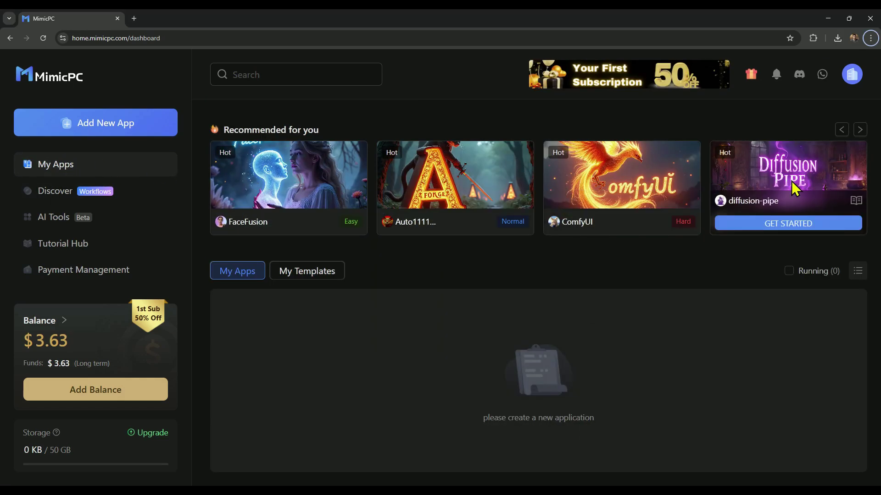
{"action": "left_click", "coordinate": [859, 131]}
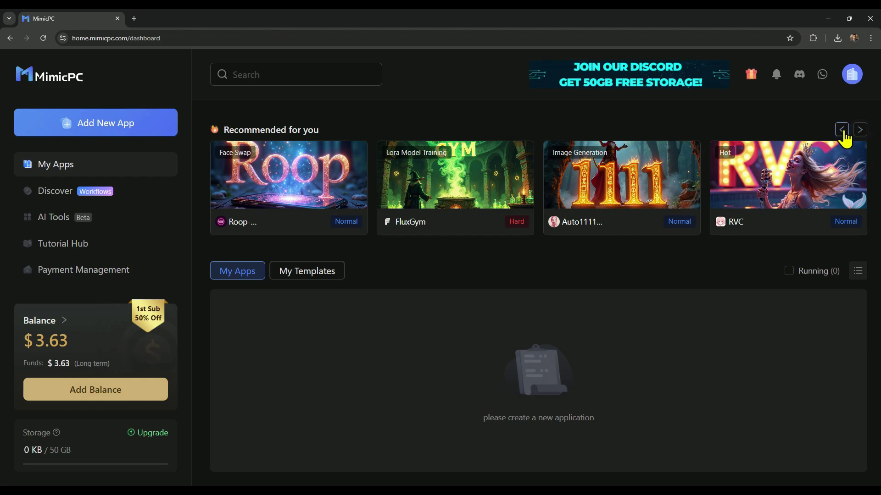
{"action": "left_click", "coordinate": [841, 130]}
{"action": "mouse_move", "coordinate": [247, 232]}
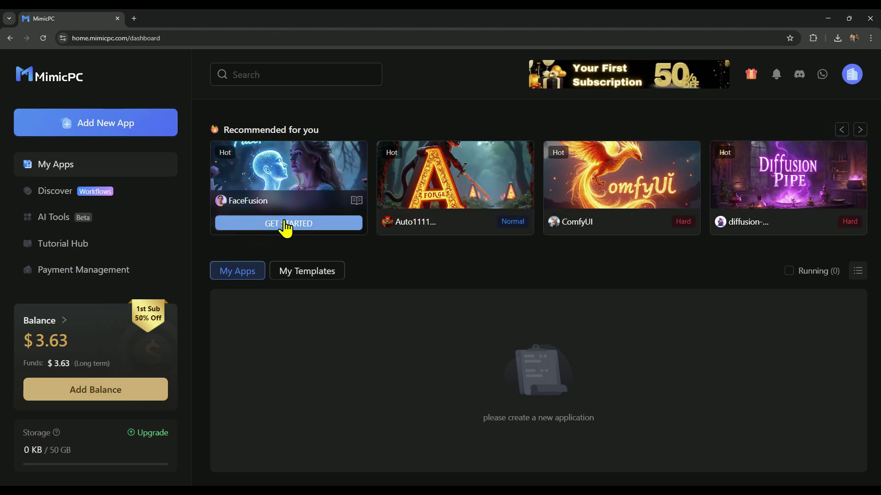
Start a new FaceFusion app and look over the Medium hardware tier on its Start App page
{"action": "left_click", "coordinate": [273, 225]}
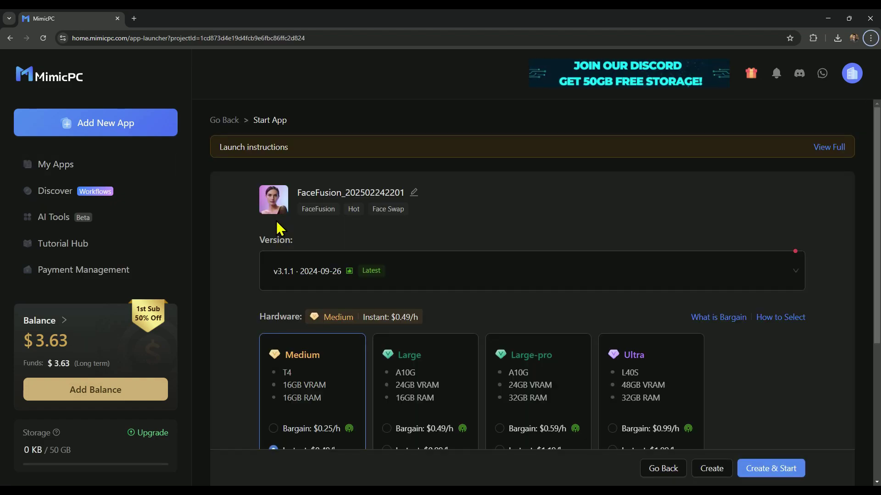
{"action": "scroll", "coordinate": [279, 230], "scroll_direction": "down", "scroll_amount": 2}
{"action": "left_click_drag", "start_coordinate": [258, 224], "coordinate": [306, 236]}
{"action": "left_click_drag", "start_coordinate": [366, 226], "coordinate": [326, 223]}
{"action": "key", "text": "alt"}
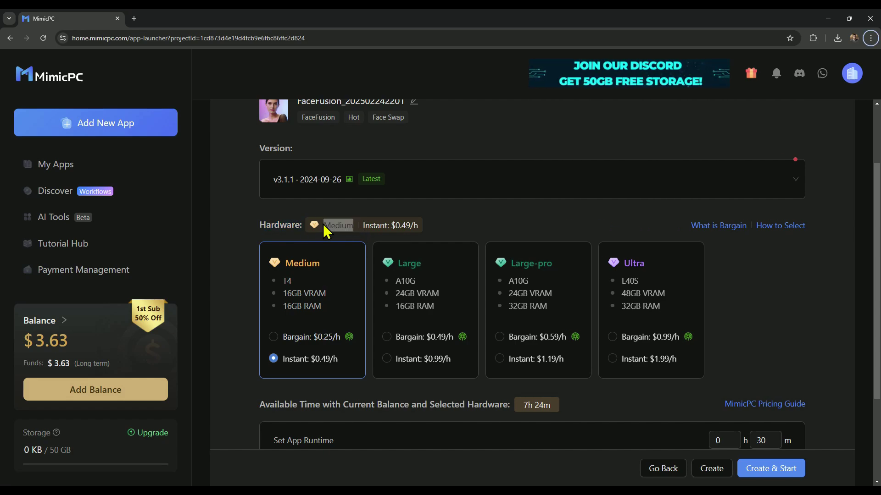
{"action": "key", "text": "alt"}
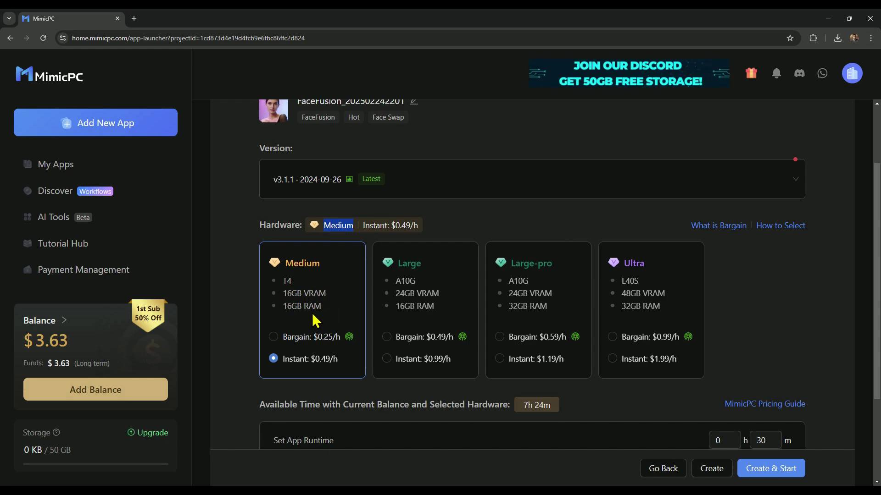
{"action": "key", "text": "alt"}
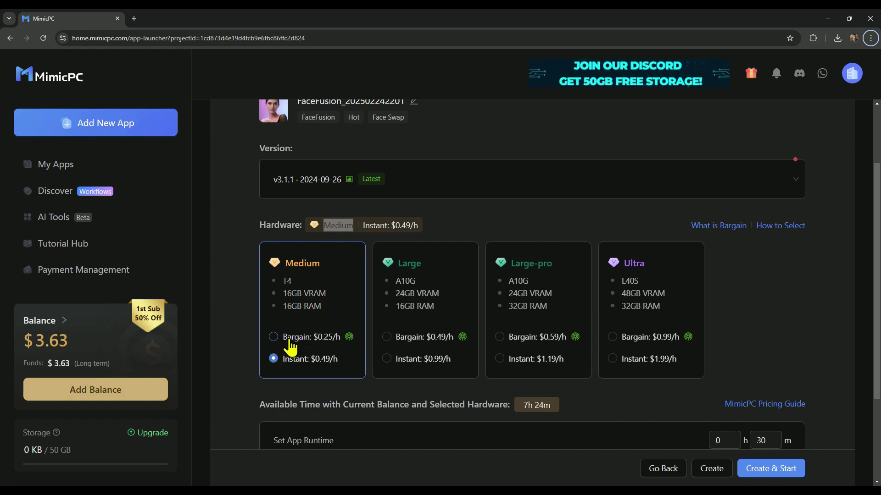
Compare Bargain and Instant rates across Medium, Large, Large-pro and Ultra, settling on Medium Instant $0.49/h
{"action": "left_click", "coordinate": [277, 337]}
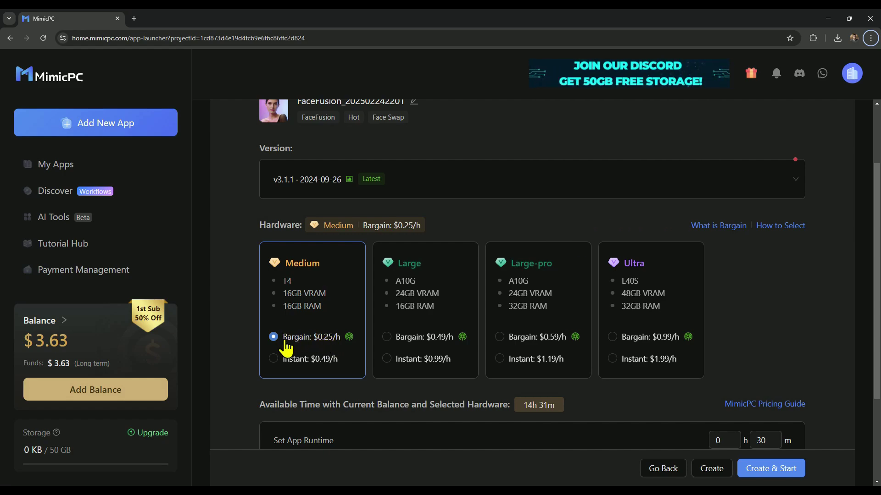
{"action": "left_click", "coordinate": [275, 360]}
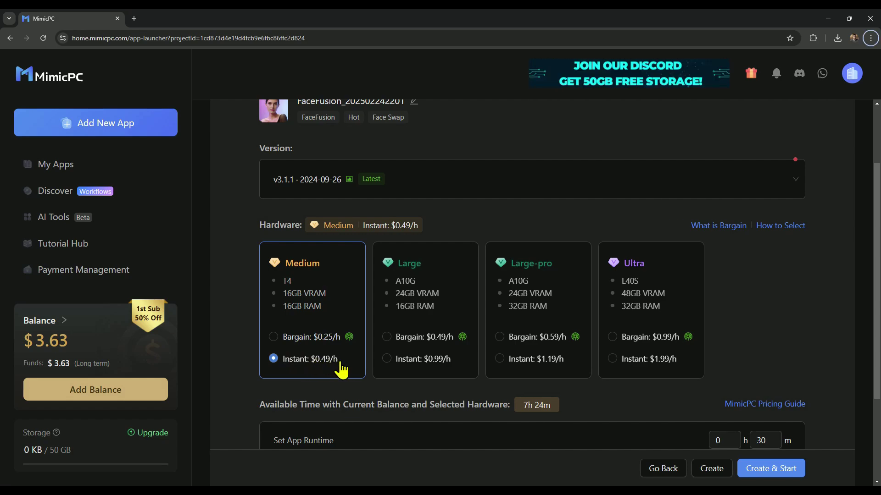
{"action": "left_click", "coordinate": [389, 359]}
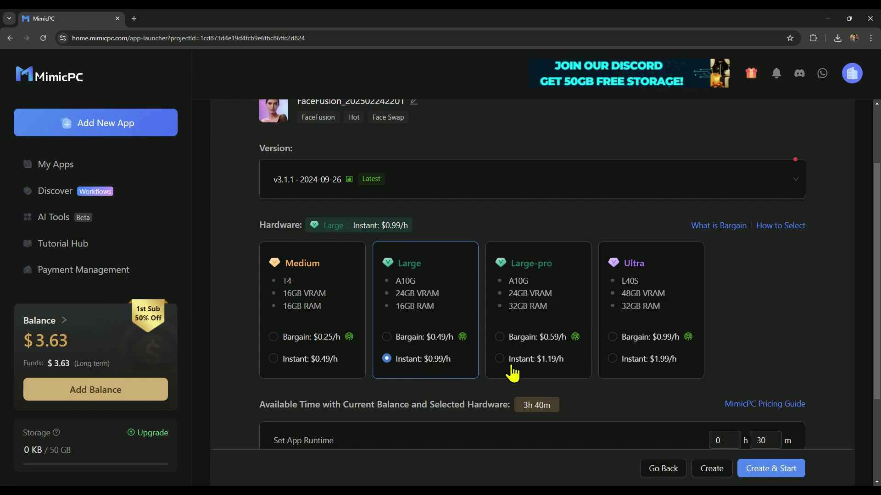
{"action": "left_click", "coordinate": [500, 360]}
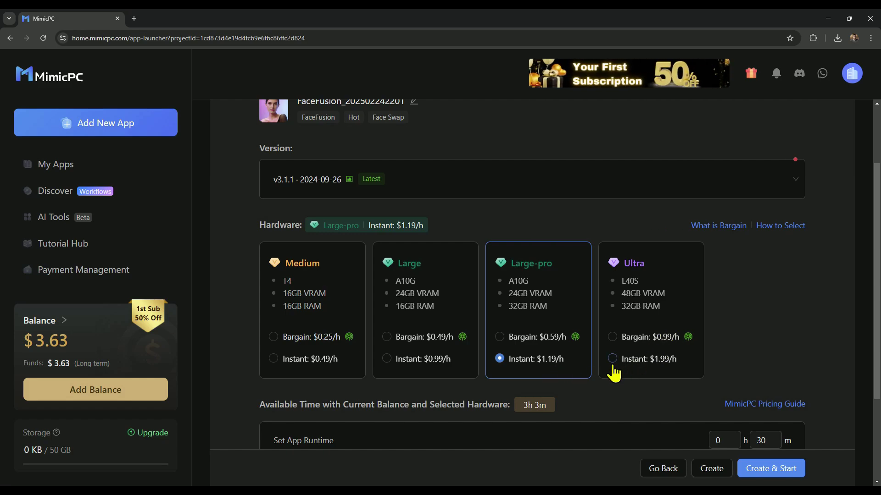
{"action": "left_click", "coordinate": [612, 361]}
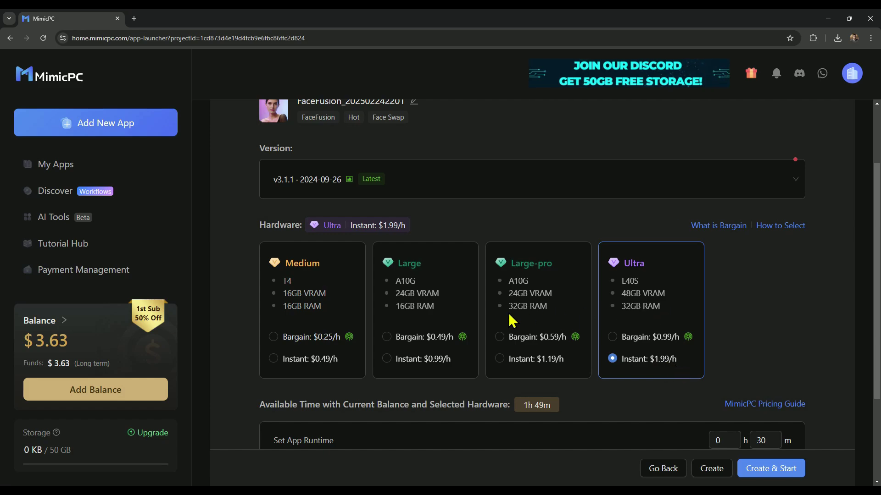
{"action": "left_click", "coordinate": [284, 360]}
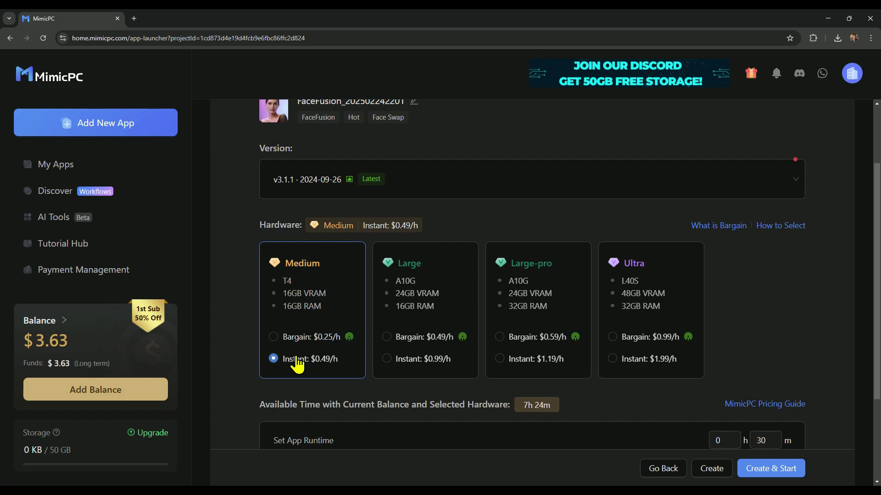
Enter 030 in the runtime minutes field and create and start the FaceFusion app
{"action": "scroll", "coordinate": [482, 316], "scroll_direction": "down", "scroll_amount": 3}
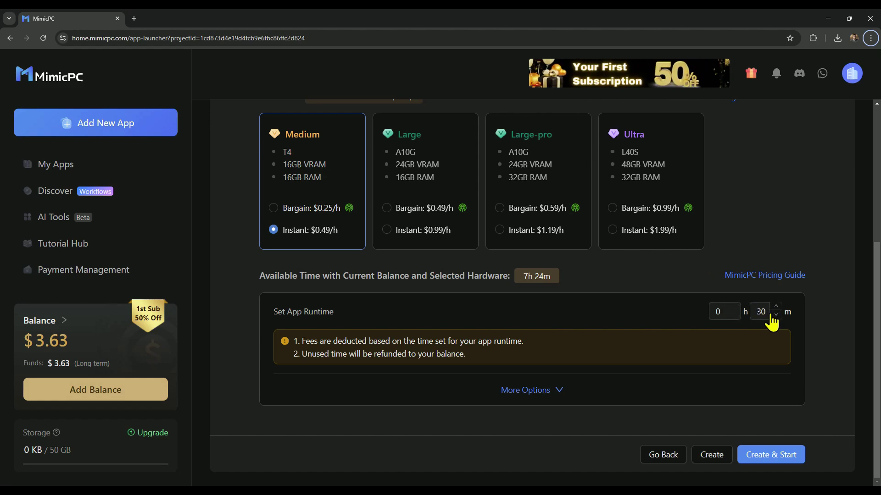
{"action": "double_click", "coordinate": [718, 312]}
{"action": "type", "text": "1"}
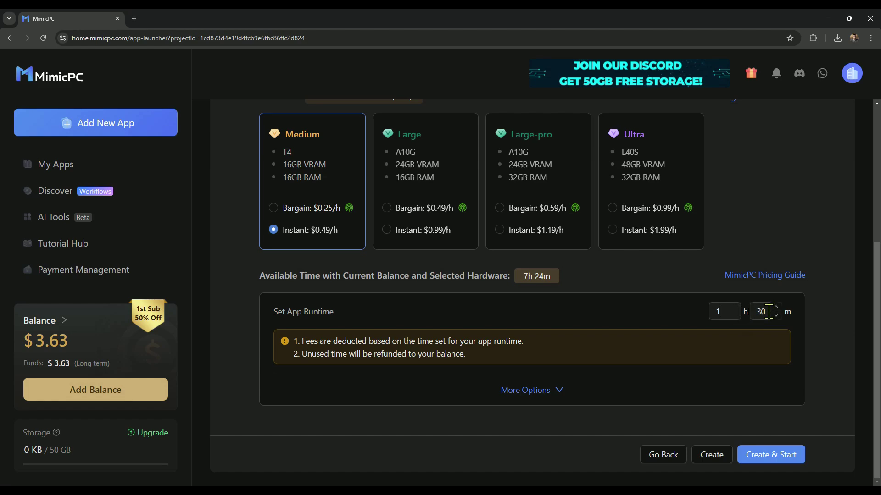
{"action": "double_click", "coordinate": [760, 311]}
{"action": "type", "text": "03"}
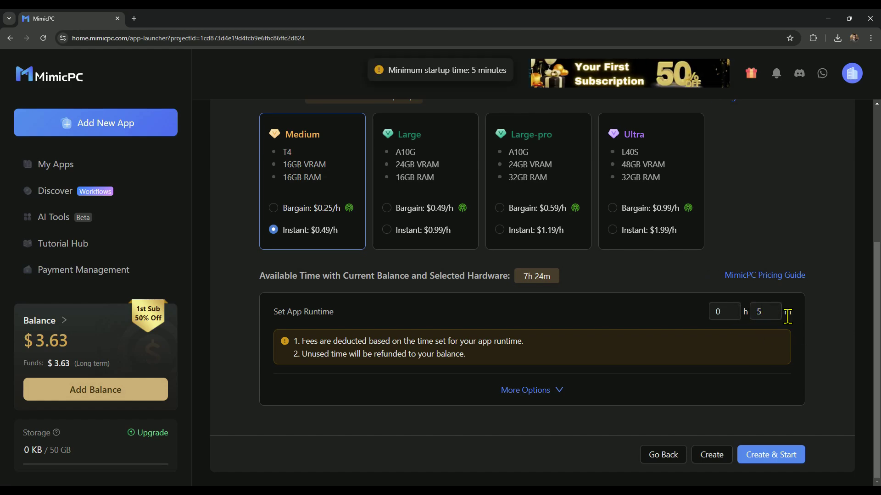
{"action": "type", "text": "0"}
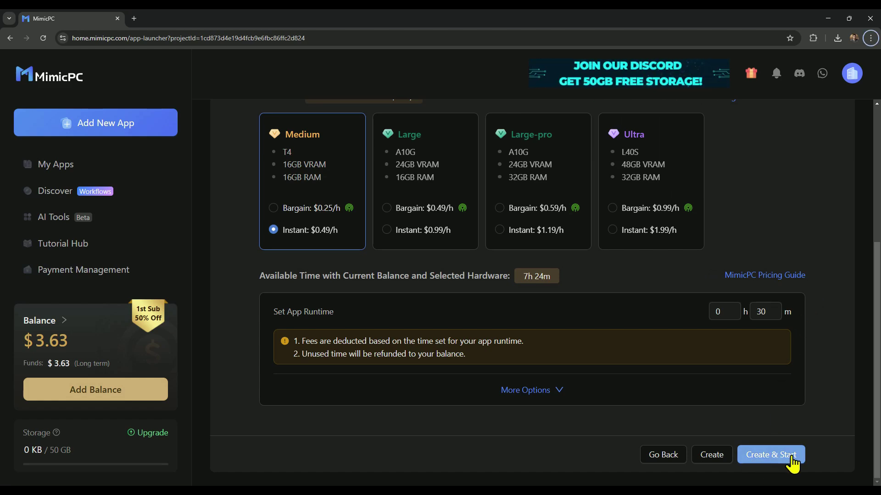
{"action": "left_click", "coordinate": [775, 455]}
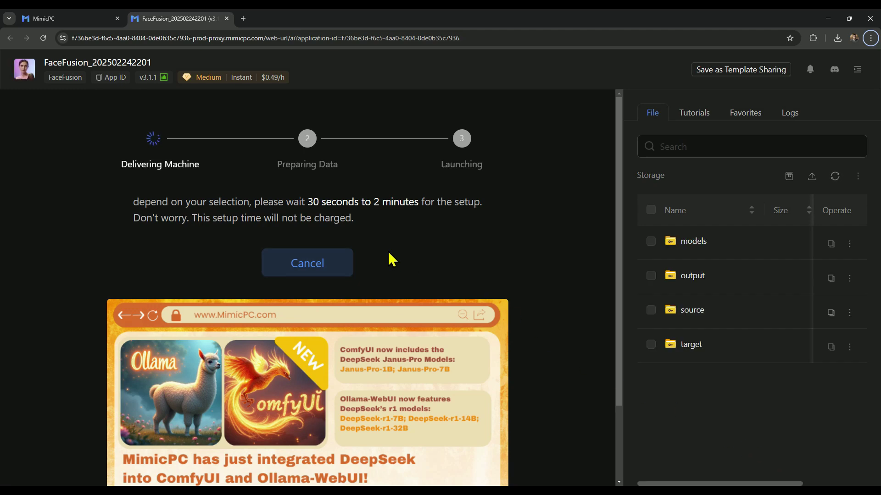
Wait for FaceFusion 3.1.1 to load with the source face photo already uploaded
{"action": "left_click_drag", "start_coordinate": [306, 202], "coordinate": [421, 202]}
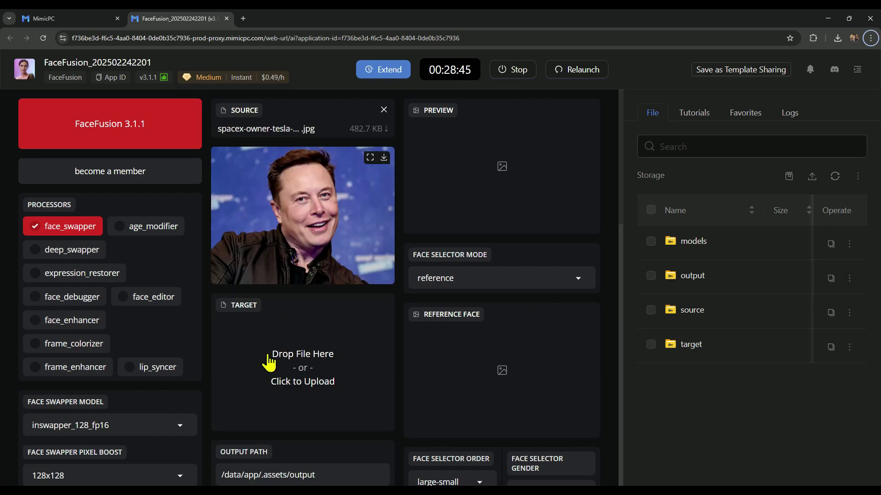
Load the 1.1 MB target video and check the swapped preview in full screen
{"action": "left_click", "coordinate": [289, 363]}
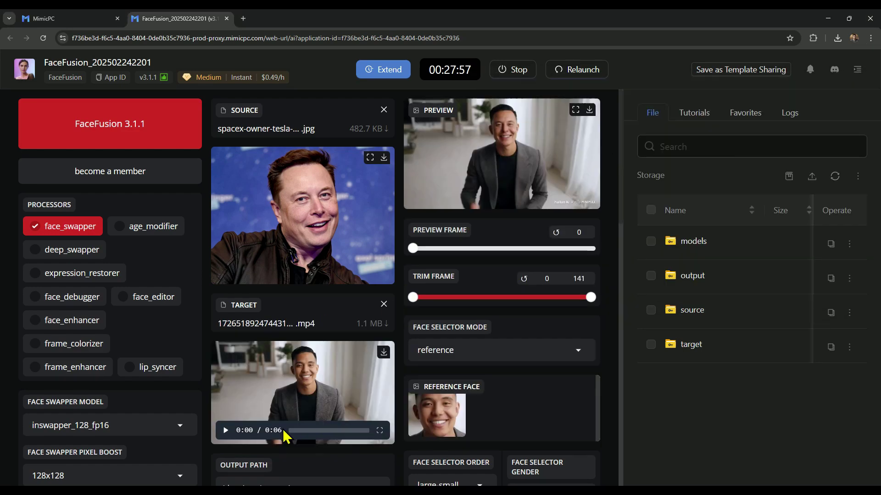
{"action": "left_click", "coordinate": [576, 110]}
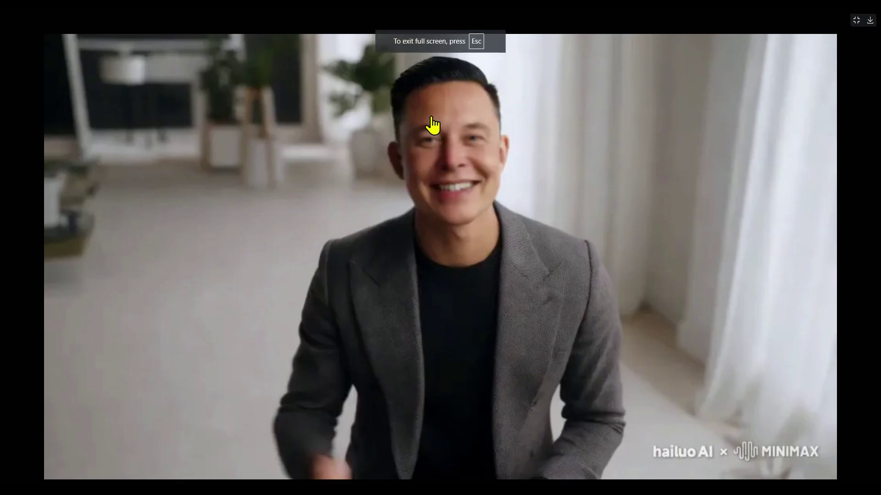
{"action": "left_click", "coordinate": [856, 21]}
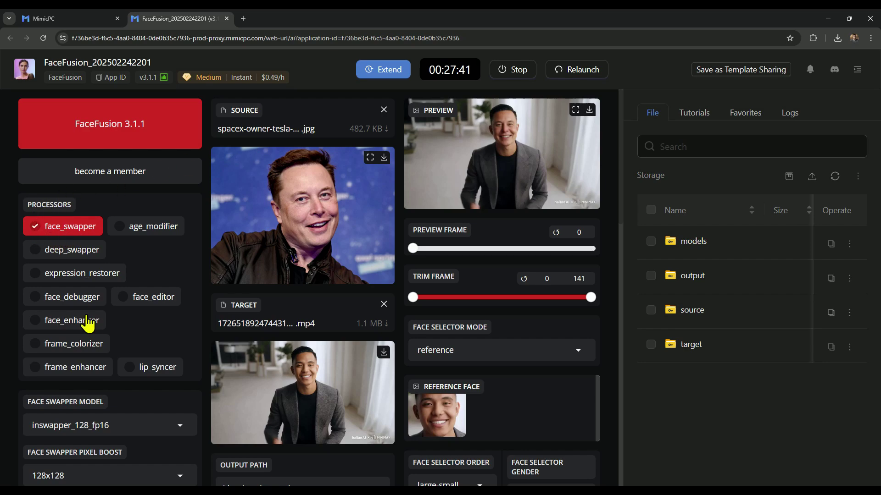
Enable the face_enhancer, face_debugger, deep_swapper and frame_enhancer processors
{"action": "left_click", "coordinate": [70, 321]}
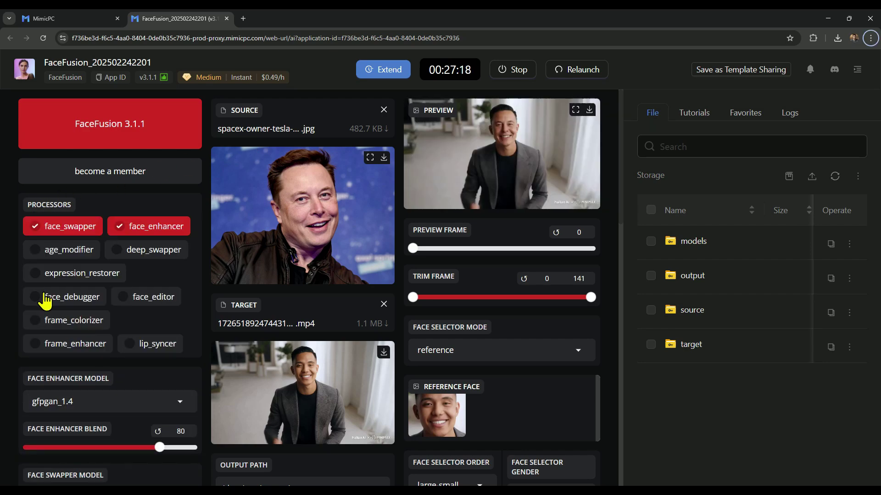
{"action": "left_click", "coordinate": [48, 299]}
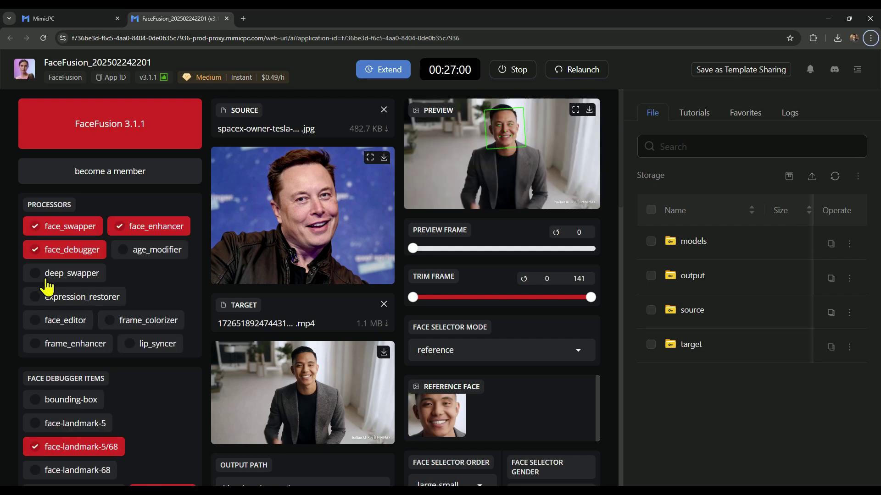
{"action": "left_click", "coordinate": [63, 274]}
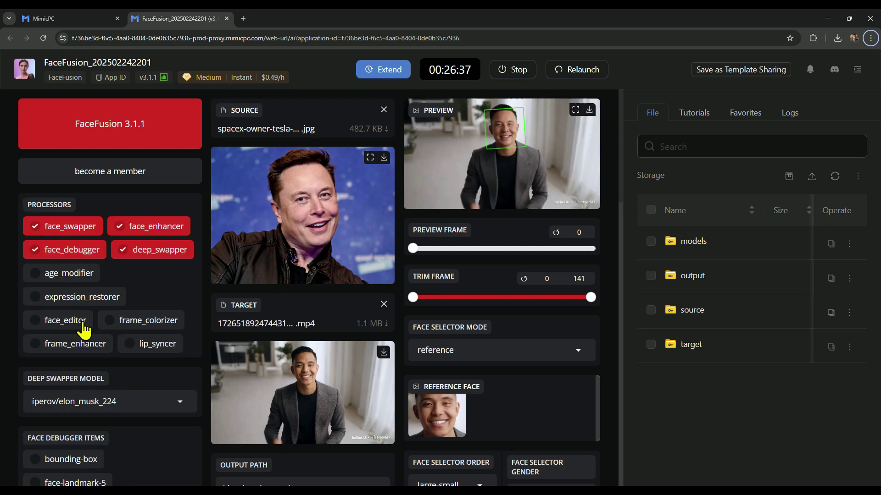
{"action": "left_click", "coordinate": [73, 349]}
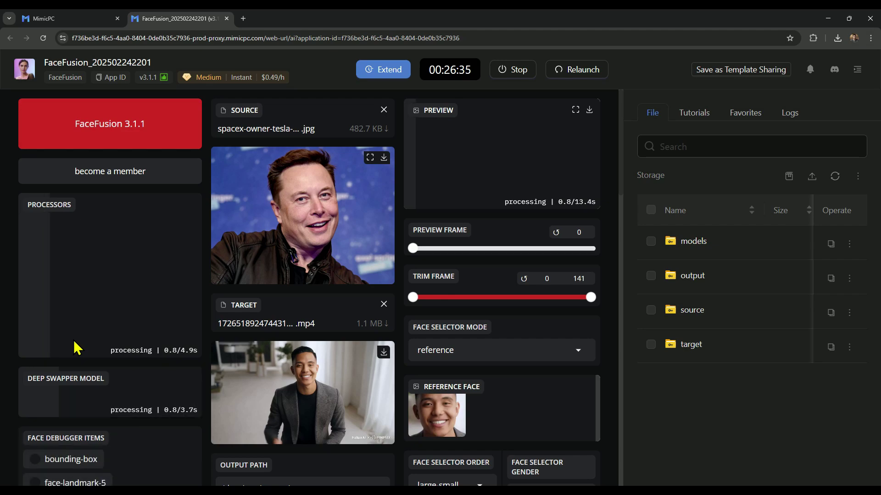
{"action": "scroll", "coordinate": [144, 301], "scroll_direction": "down", "scroll_amount": 3}
Render the face-swapped video, producing a 1280x720, 25 fps output in about 192 seconds
{"action": "scroll", "coordinate": [420, 288], "scroll_direction": "down", "scroll_amount": 8}
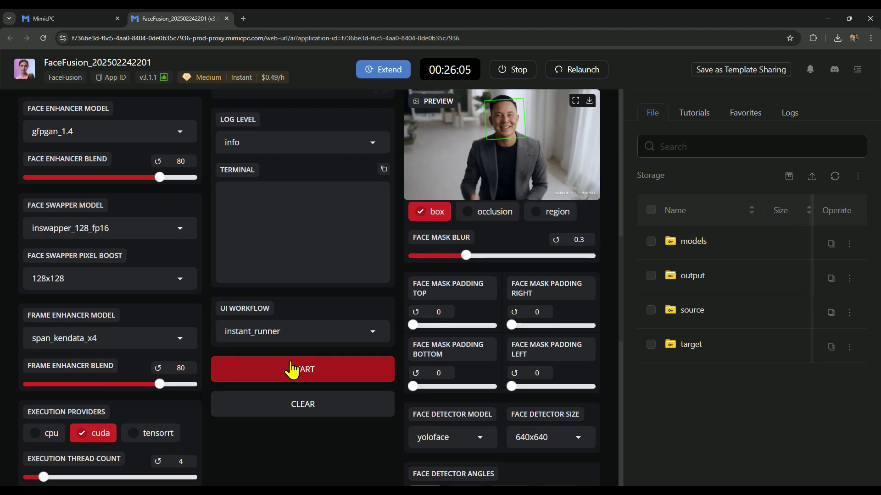
{"action": "left_click", "coordinate": [293, 369]}
{"action": "scroll", "coordinate": [294, 366], "scroll_direction": "up", "scroll_amount": 4}
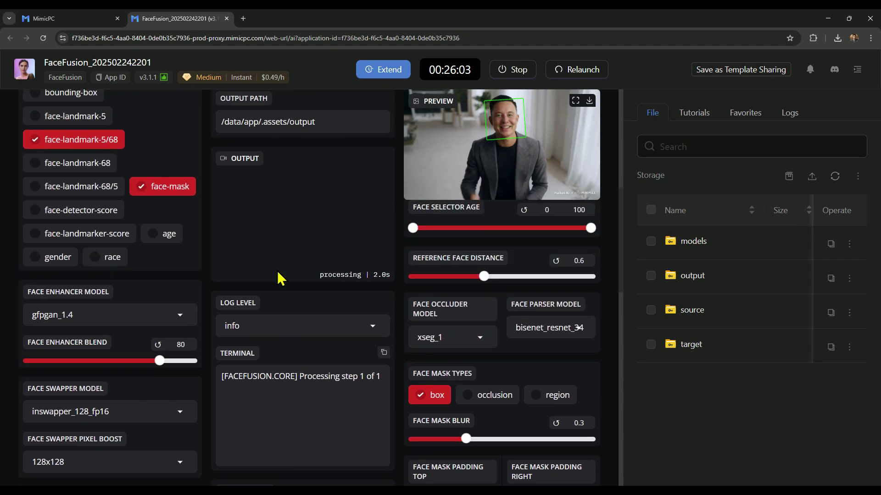
{"action": "scroll", "coordinate": [316, 205], "scroll_direction": "up", "scroll_amount": 1}
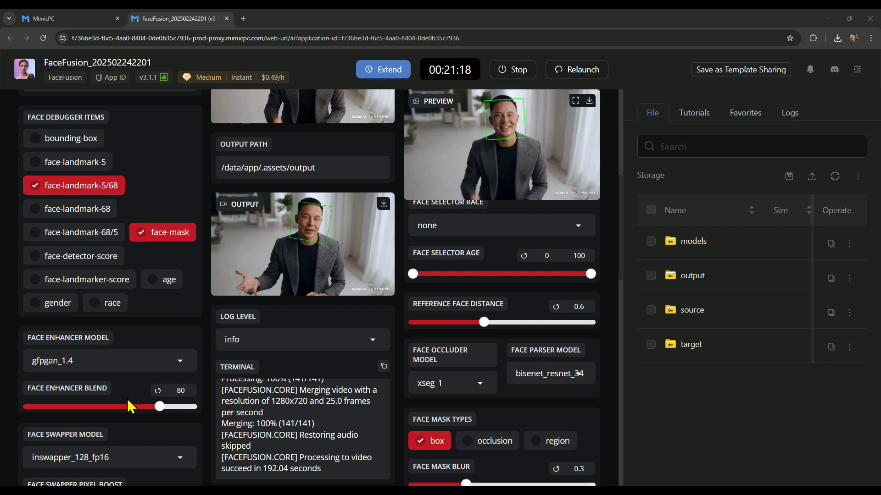
Browse the Face Swapper Model list, then close it without changing the model
{"action": "scroll", "coordinate": [170, 396], "scroll_direction": "down", "scroll_amount": 4}
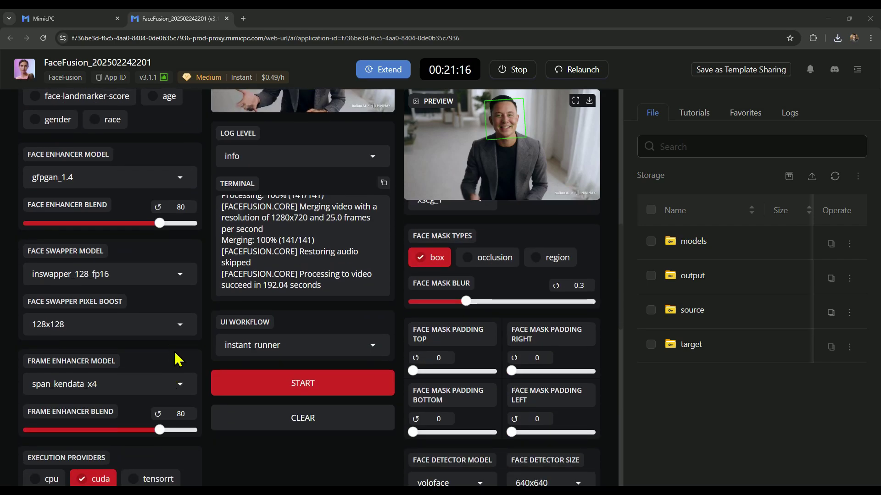
{"action": "left_click", "coordinate": [137, 273]}
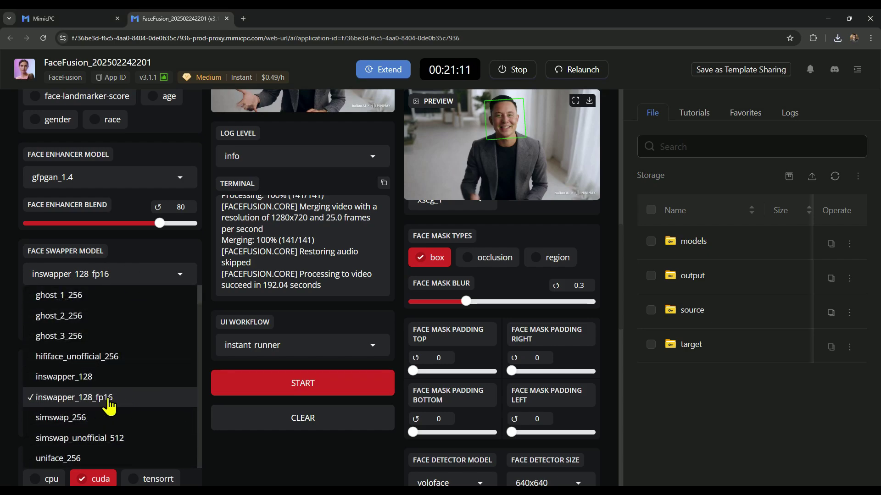
{"action": "left_click", "coordinate": [110, 378]}
{"action": "scroll", "coordinate": [155, 277], "scroll_direction": "down", "scroll_amount": 6}
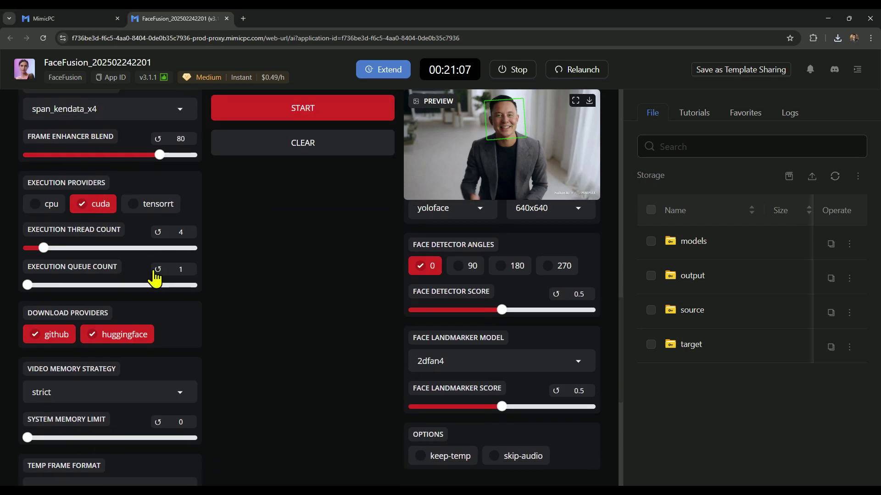
Stop the FaceFusion machine and close its tab, returning to the dashboard
{"action": "left_click", "coordinate": [516, 69]}
{"action": "left_click", "coordinate": [535, 151]}
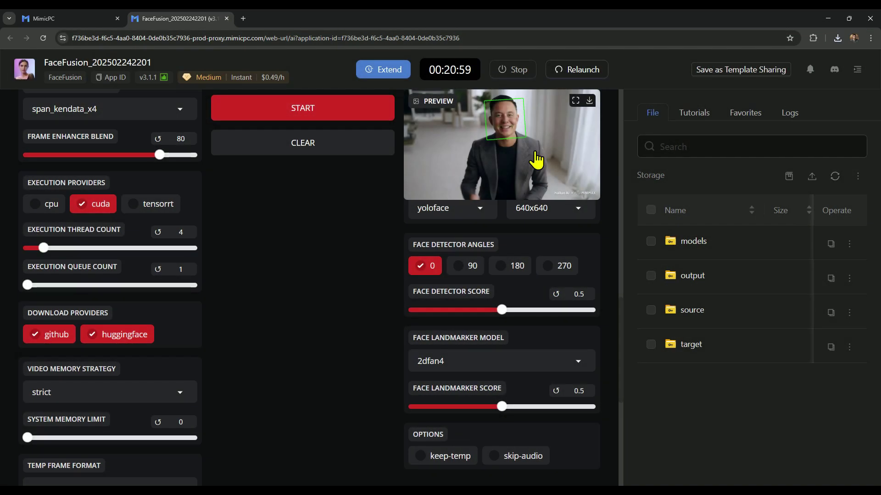
{"action": "left_click", "coordinate": [226, 18]}
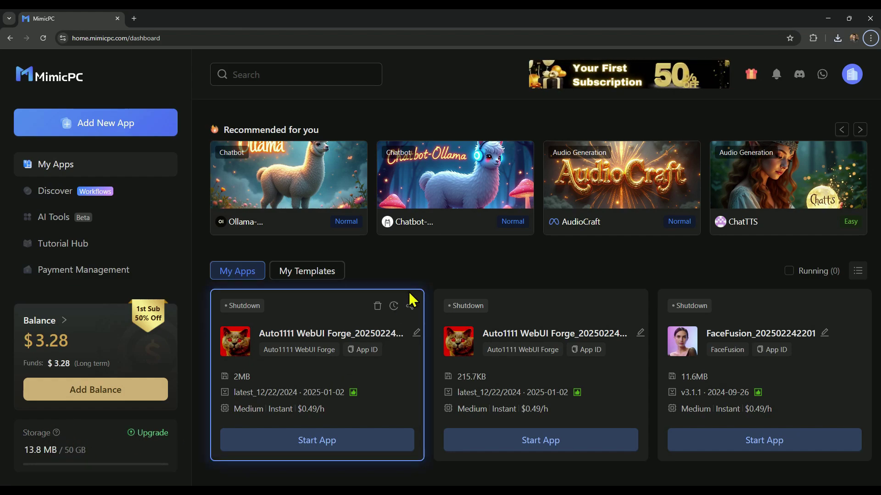
Delete the two Auto1111 WebUI Forge apps and the FaceFusion app, confirming each deletion
{"action": "left_click", "coordinate": [376, 307]}
{"action": "left_click", "coordinate": [530, 179]}
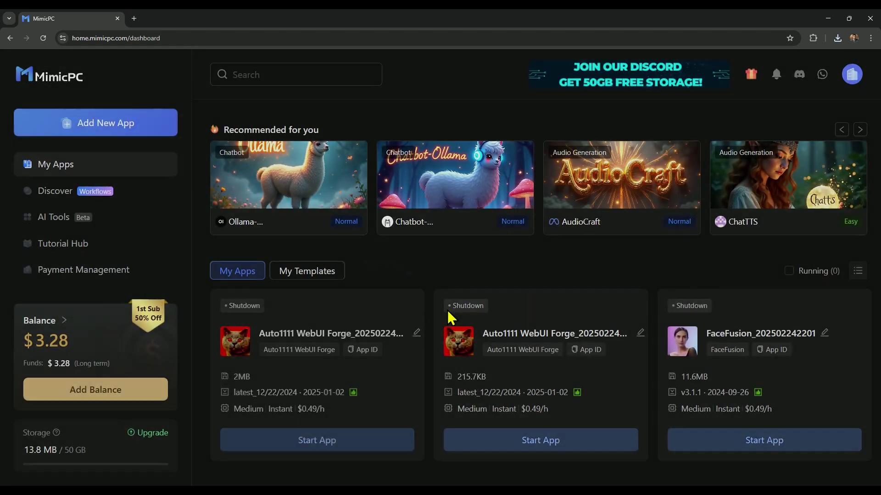
{"action": "left_click", "coordinate": [600, 306]}
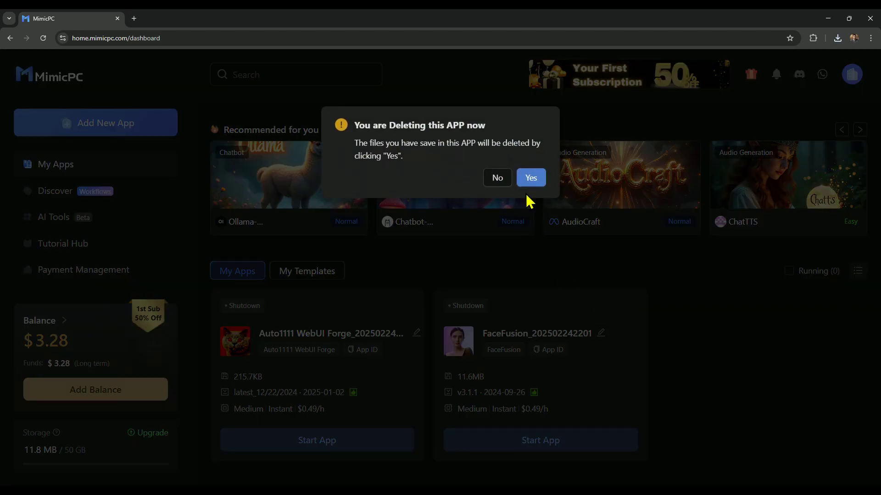
{"action": "left_click", "coordinate": [529, 180]}
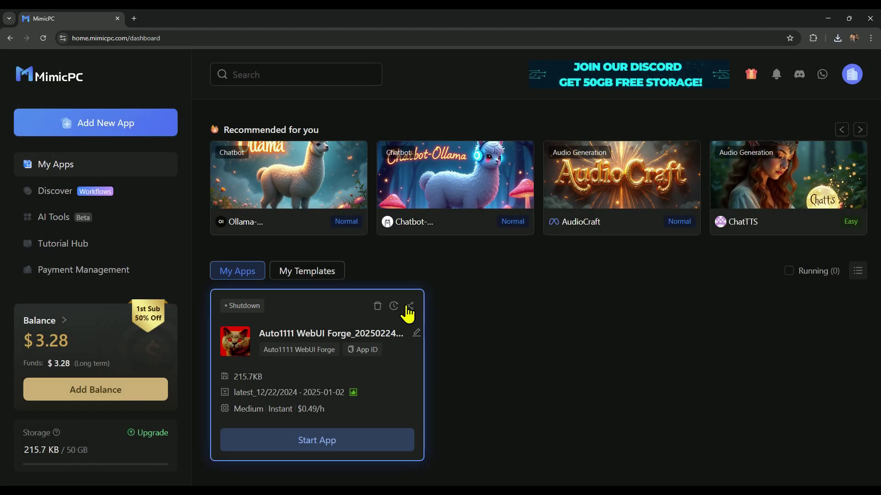
{"action": "left_click", "coordinate": [378, 307]}
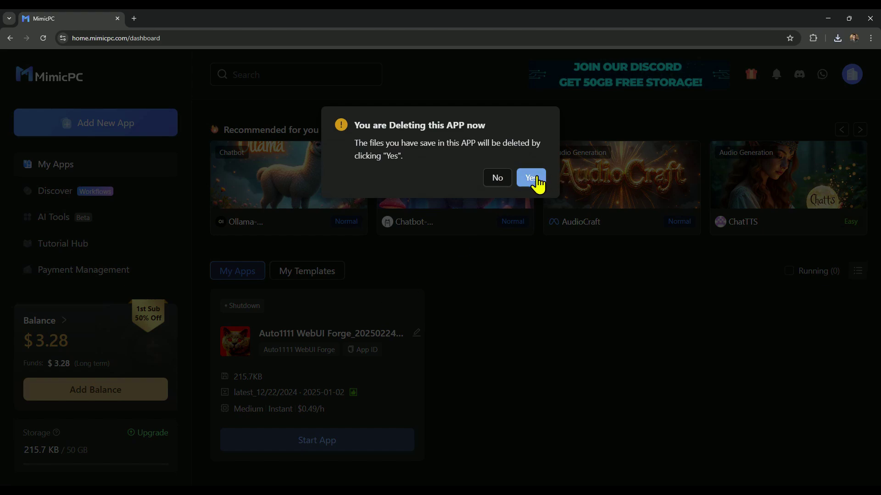
{"action": "left_click", "coordinate": [535, 182]}
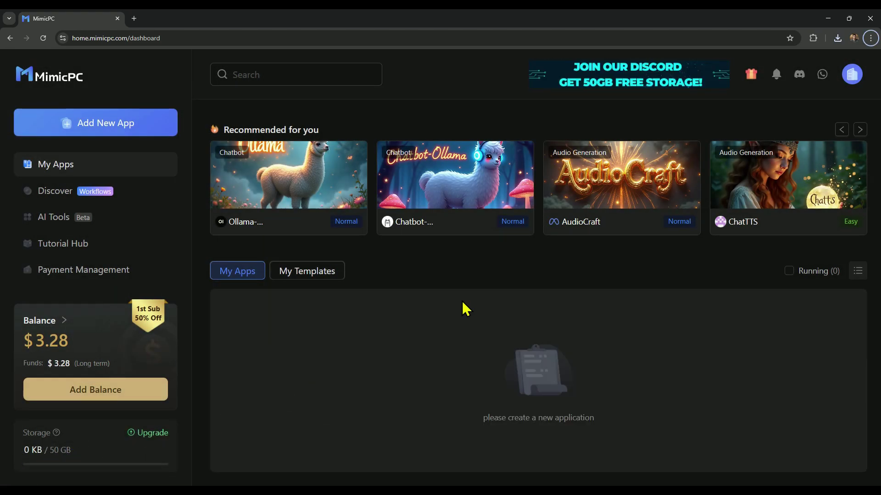
Page the Recommended carousel to Auto1111 WebUI Forge and review its Start App page
{"action": "left_click", "coordinate": [860, 132]}
{"action": "left_click", "coordinate": [860, 133]}
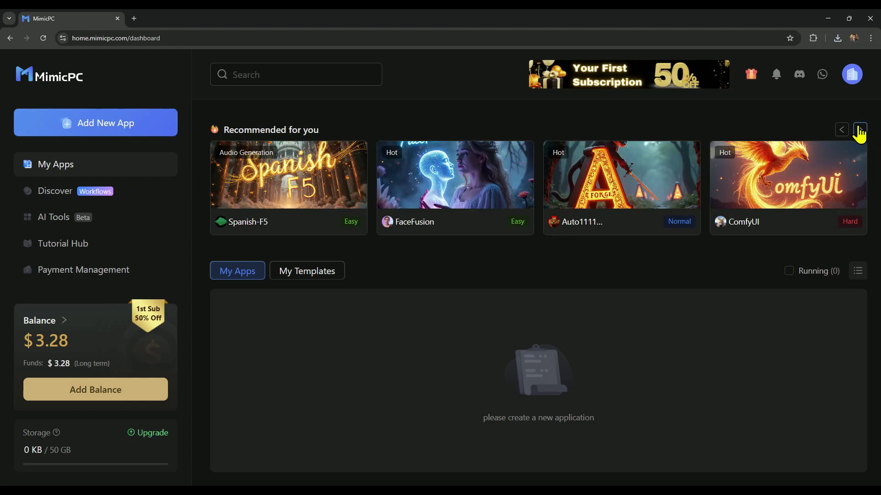
{"action": "mouse_move", "coordinate": [614, 181]}
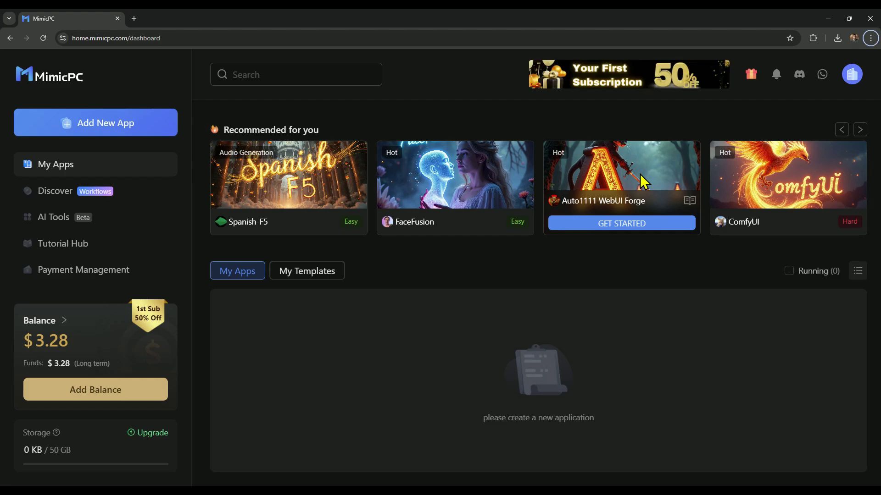
{"action": "left_click", "coordinate": [609, 224]}
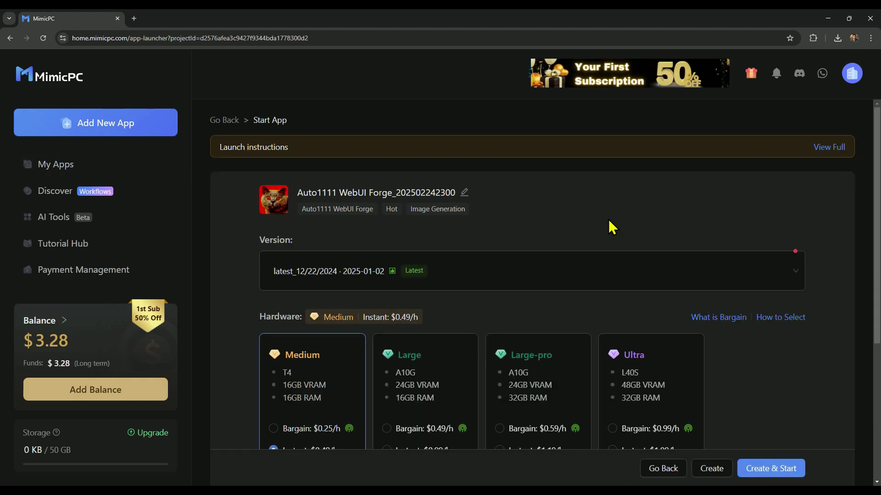
{"action": "scroll", "coordinate": [611, 227], "scroll_direction": "down", "scroll_amount": 5}
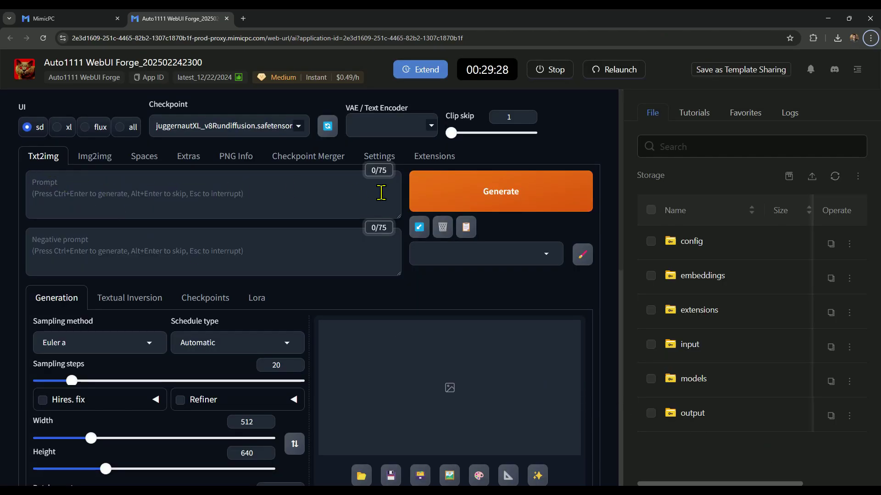
Collapse the file panel and browse the Checkpoint list, keeping juggernautXL_v8Rundiffusion
{"action": "left_click", "coordinate": [856, 70]}
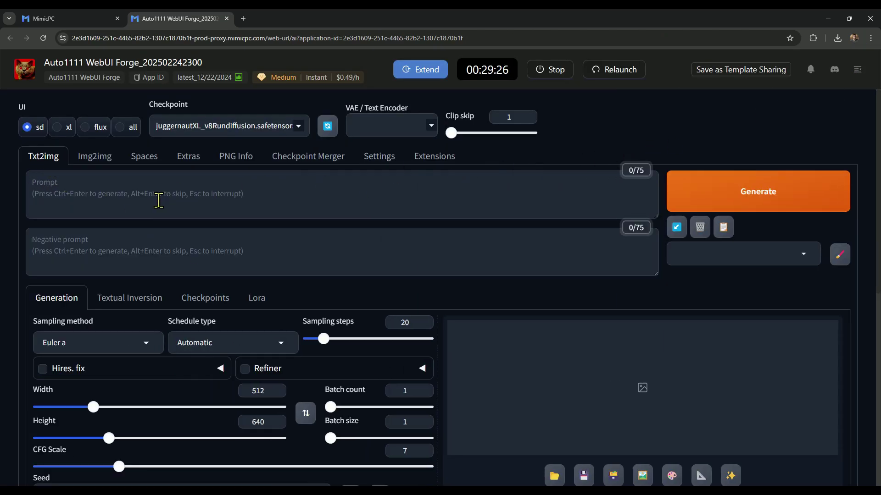
{"action": "left_click", "coordinate": [152, 198]}
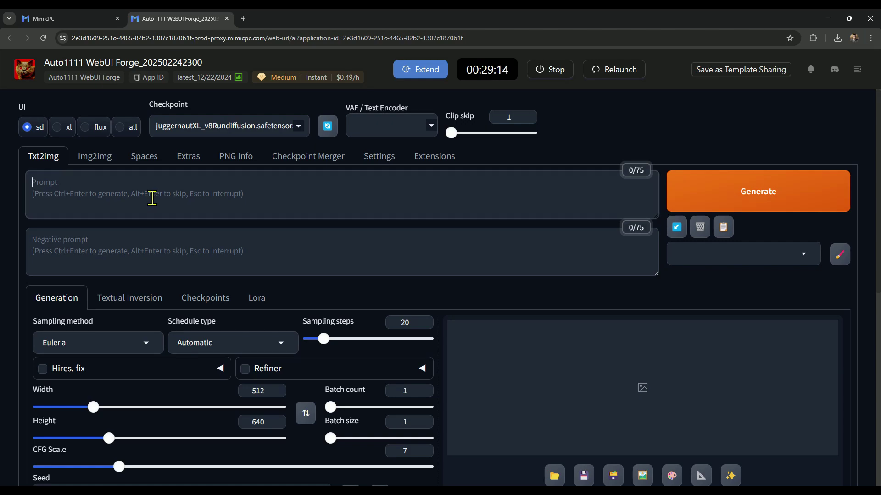
{"action": "left_click", "coordinate": [187, 122]}
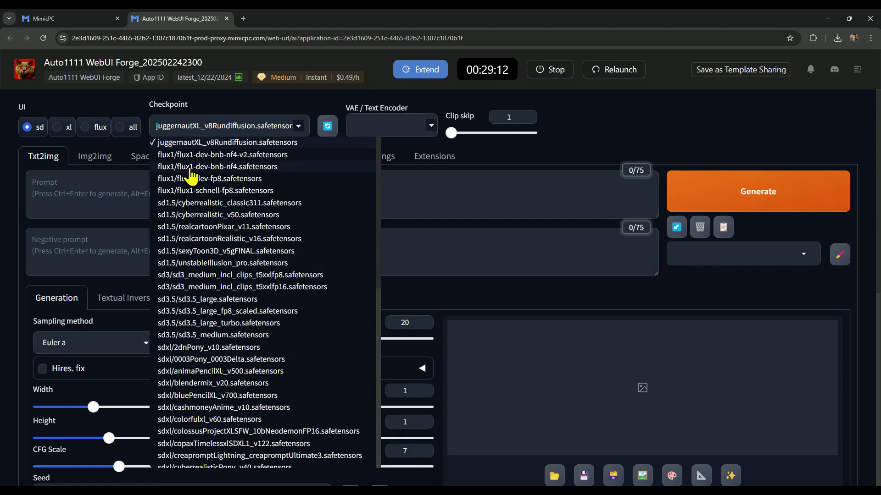
{"action": "scroll", "coordinate": [207, 321], "scroll_direction": "down", "scroll_amount": 2}
{"action": "scroll", "coordinate": [202, 330], "scroll_direction": "down", "scroll_amount": 5}
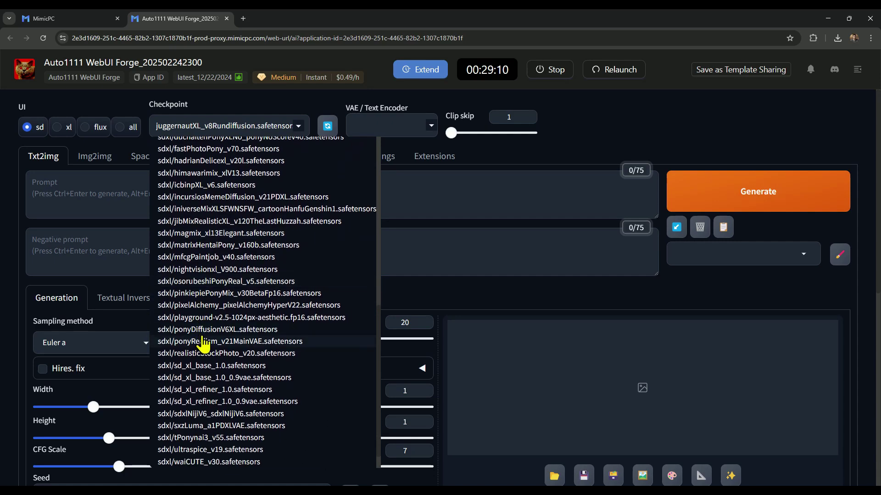
{"action": "scroll", "coordinate": [204, 338], "scroll_direction": "up", "scroll_amount": 8}
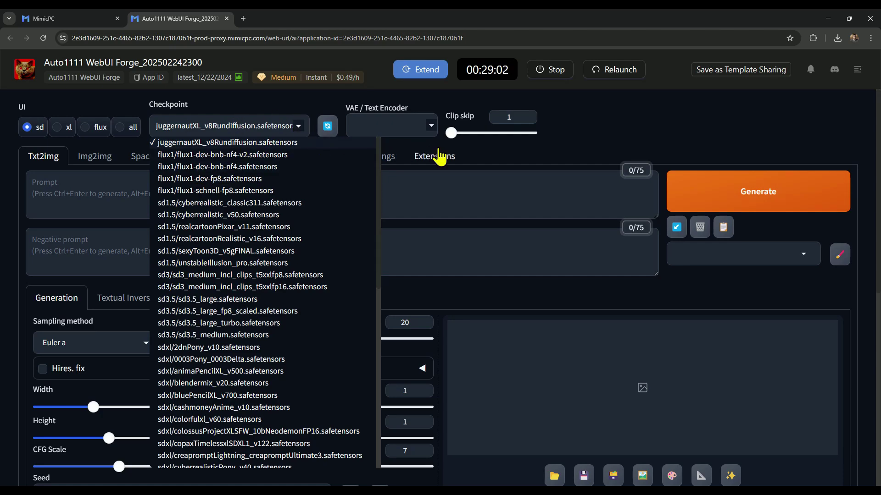
{"action": "left_click", "coordinate": [482, 160]}
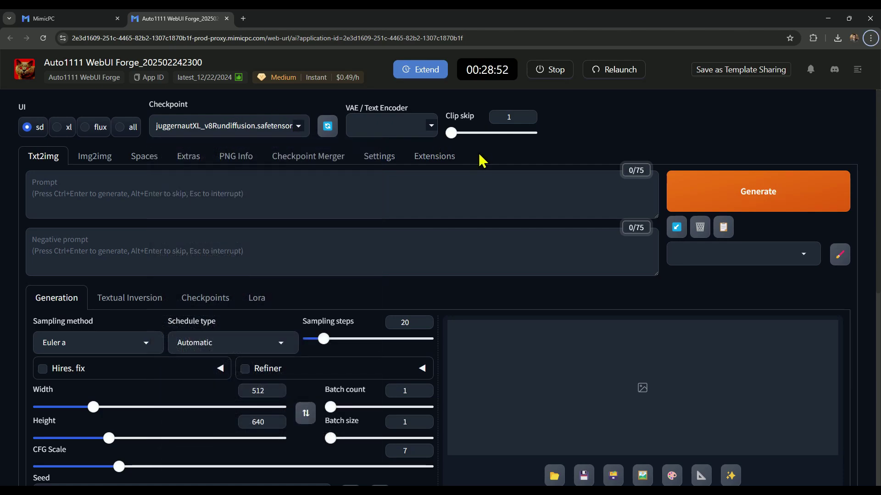
Set the image width to 1920 and height to 1080
{"action": "scroll", "coordinate": [319, 311], "scroll_direction": "down", "scroll_amount": 3}
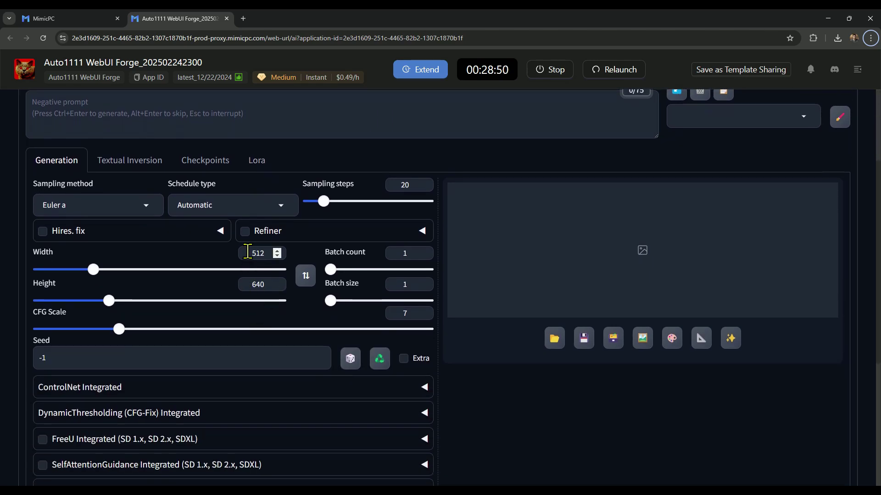
{"action": "double_click", "coordinate": [264, 253]}
{"action": "type", "text": "1920"}
{"action": "double_click", "coordinate": [254, 284]}
{"action": "type", "text": "1080"}
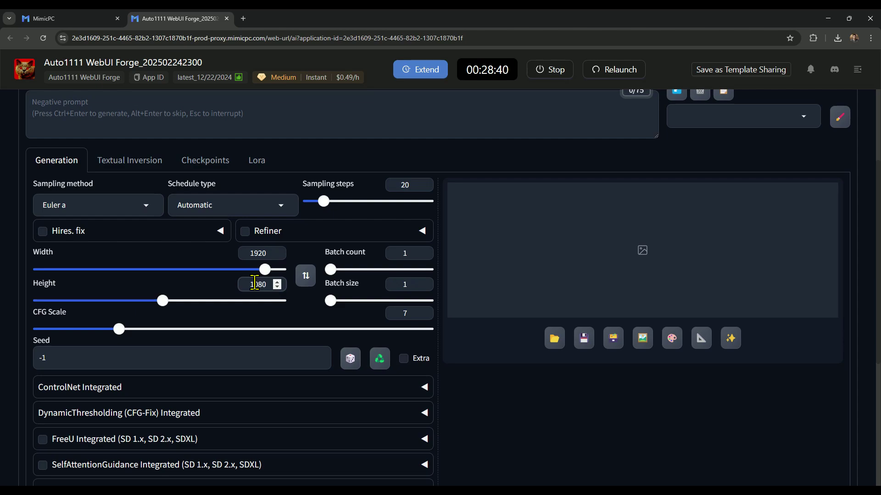
Paste the golden-sunset young woman portrait description into the prompt box
{"action": "left_click", "coordinate": [134, 114]}
{"action": "scroll", "coordinate": [131, 128], "scroll_direction": "up", "scroll_amount": 2}
{"action": "left_click", "coordinate": [110, 156]}
{"action": "type", "text": "A stunning young woman with deep, expressive eyes and a warm, captivating smile. Her long, wavy hair cascades down her shoulders, catching the soft golden light of the setting sun. She has flawless, radiant skin with a natural glow, and her features are perfectly balanced—high cheekbones, full lips, and a delicate nose. She is wearing an elegant, flowing dress that moves gracefully with the breeze, adding to her ethereal presence. The background is a dreamy, softly blurred landscape, enhancing the sense of warmth and serenity. The lighting is warm and natural, casting a gentle glow on her face, highlighting her beauty in a cinematic and artistic way"}
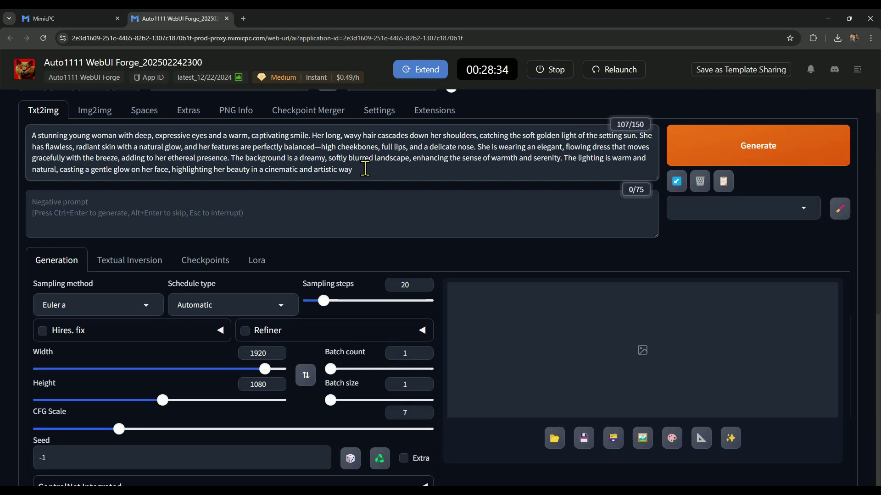
{"action": "left_click_drag", "start_coordinate": [363, 170], "coordinate": [33, 138]}
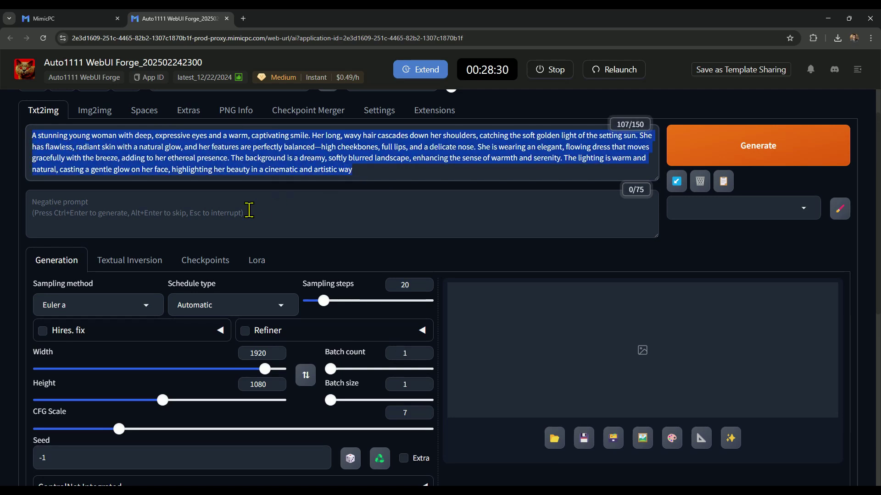
{"action": "left_click", "coordinate": [221, 212]}
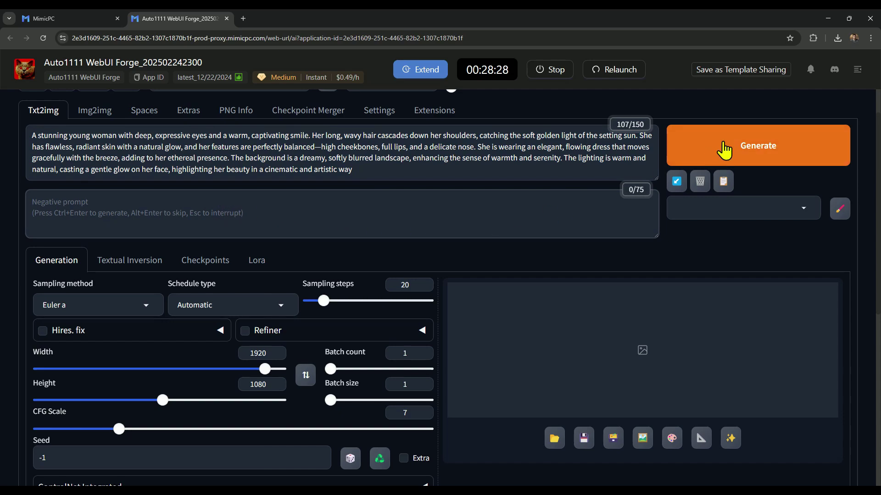
Generate the 1920x1080 sunset portrait, view it full-screen, then review its generation info
{"action": "left_click", "coordinate": [735, 148]}
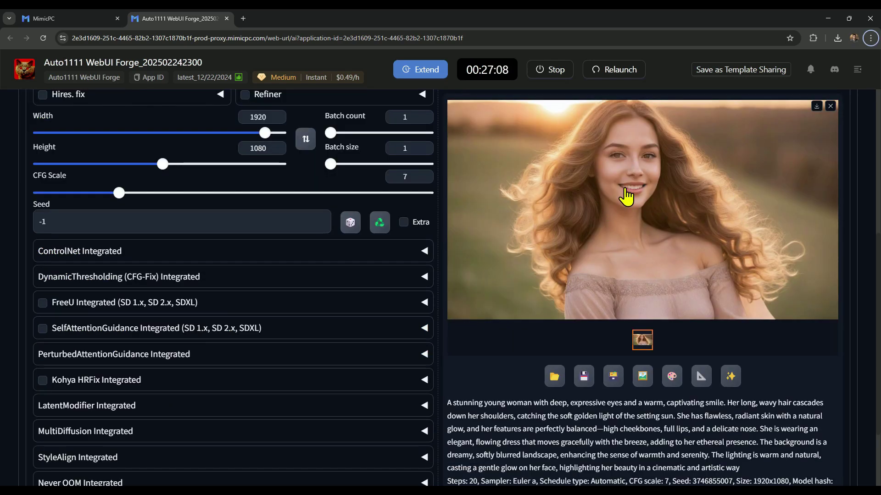
{"action": "left_click", "coordinate": [630, 196]}
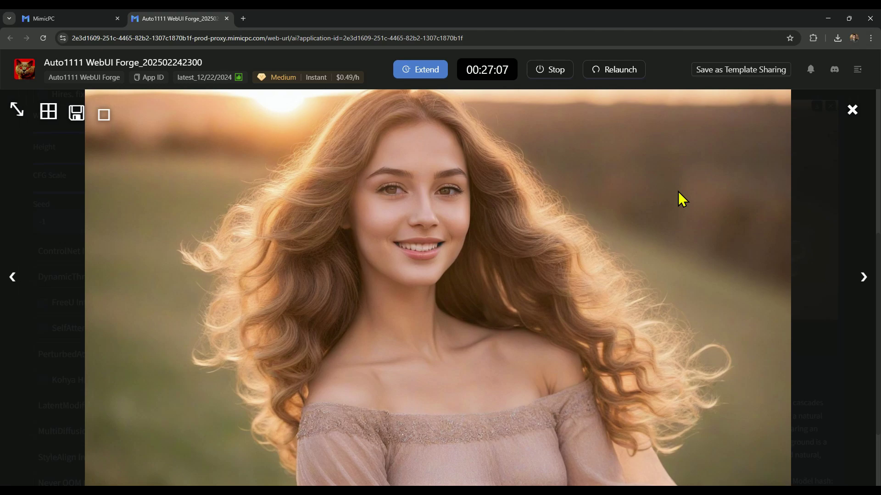
{"action": "left_click", "coordinate": [852, 110]}
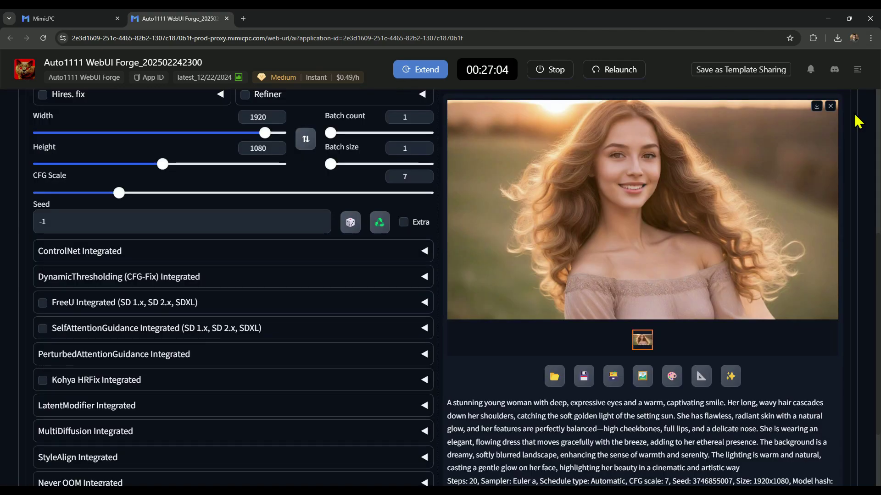
{"action": "scroll", "coordinate": [178, 299], "scroll_direction": "up", "scroll_amount": 6}
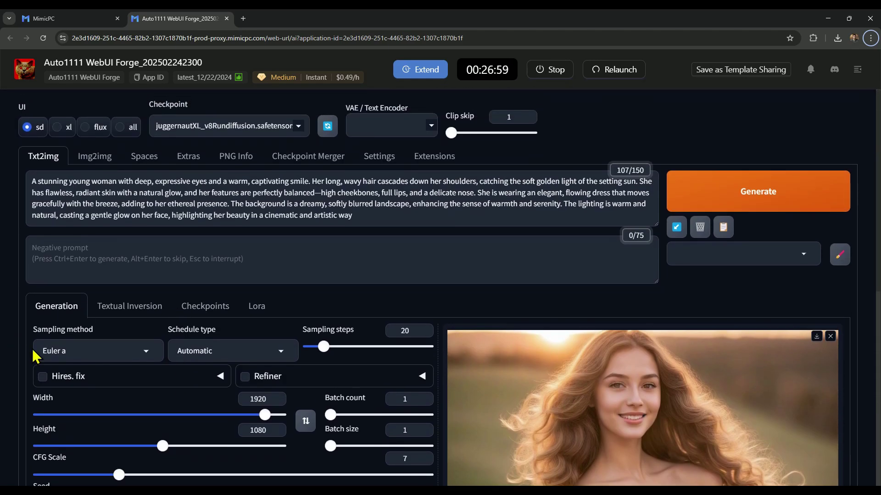
{"action": "scroll", "coordinate": [196, 337], "scroll_direction": "down", "scroll_amount": 8}
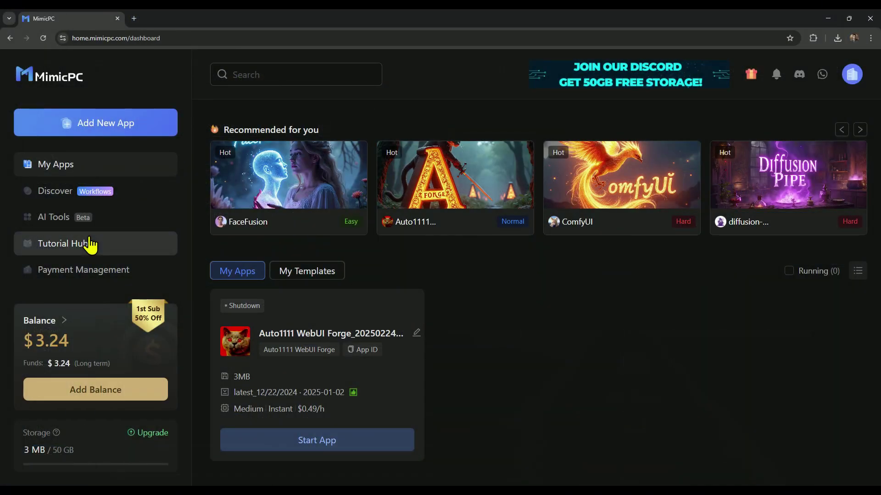
Go to the Tutorial Hub and expand the full list of tag filters
{"action": "left_click", "coordinate": [88, 243]}
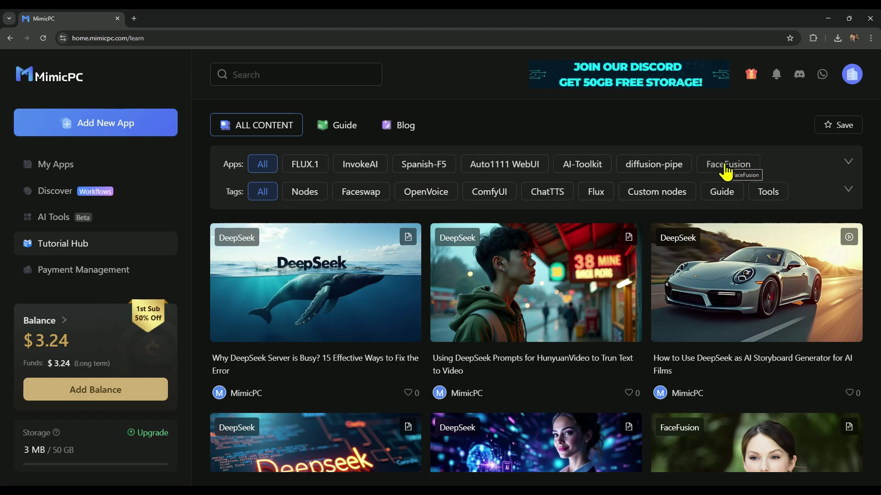
{"action": "left_click", "coordinate": [848, 190]}
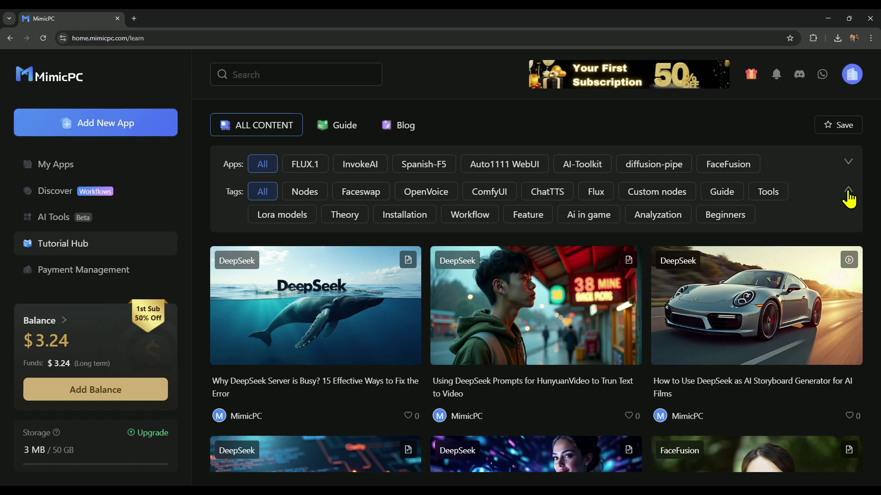